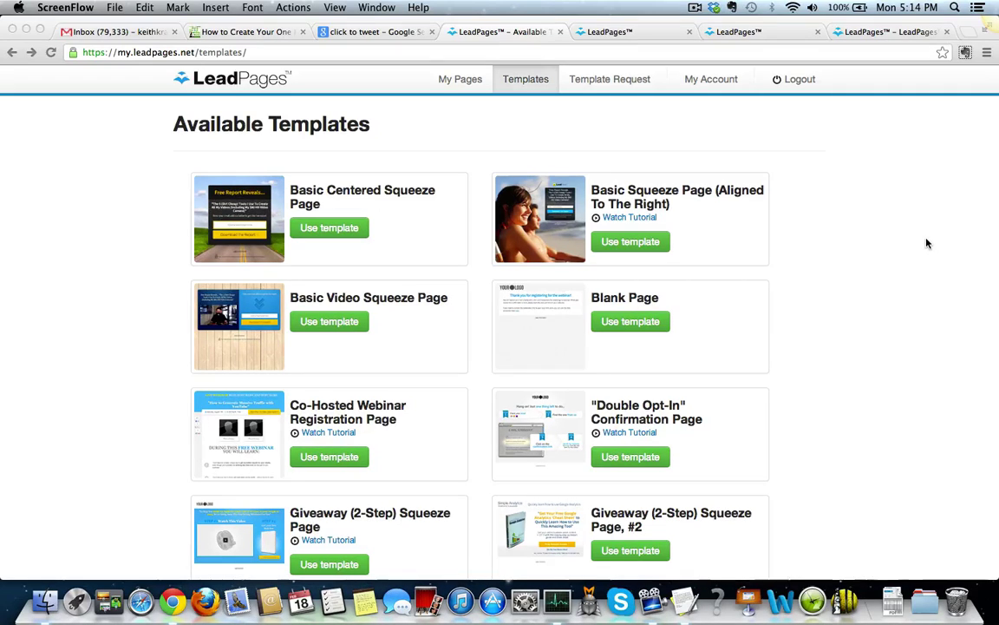
scroll(906, 220, "down", 3)
scroll(906, 220, "up", 2)
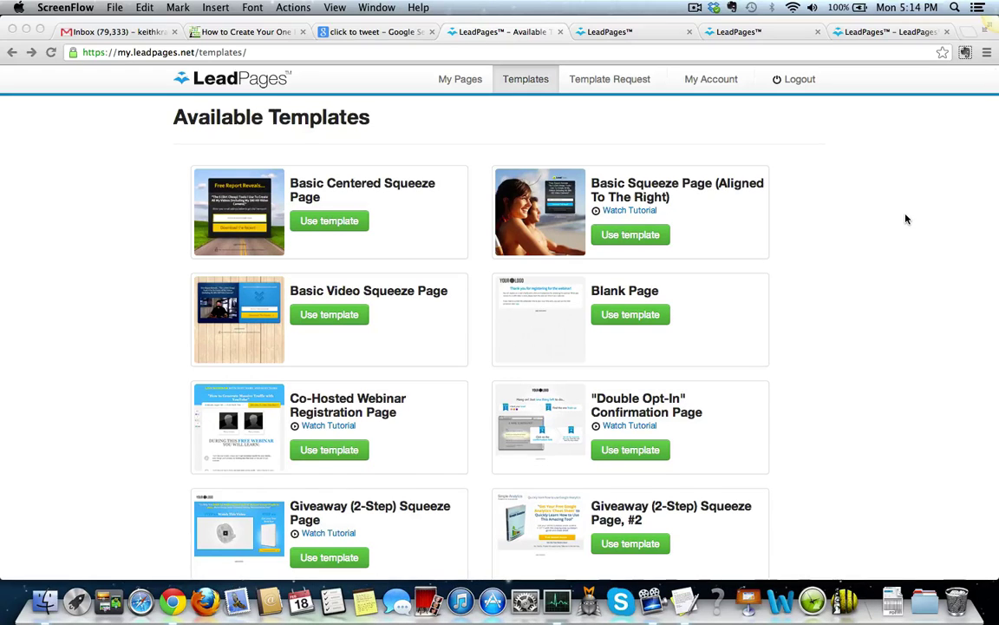
scroll(906, 219, "down", 2)
scroll(906, 220, "down", 4)
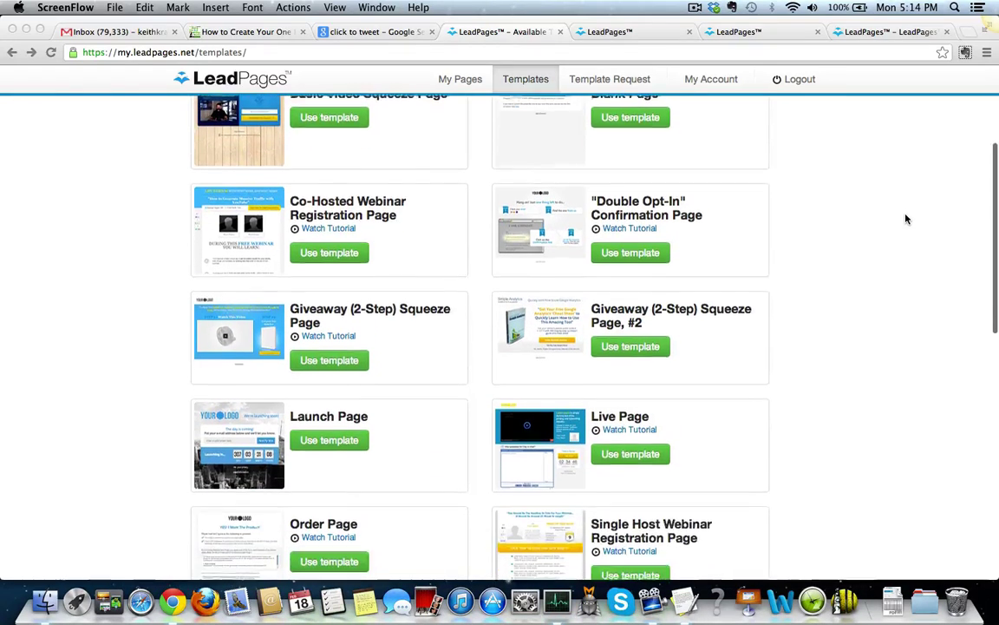
scroll(906, 219, "down", 2)
scroll(906, 220, "up", 6)
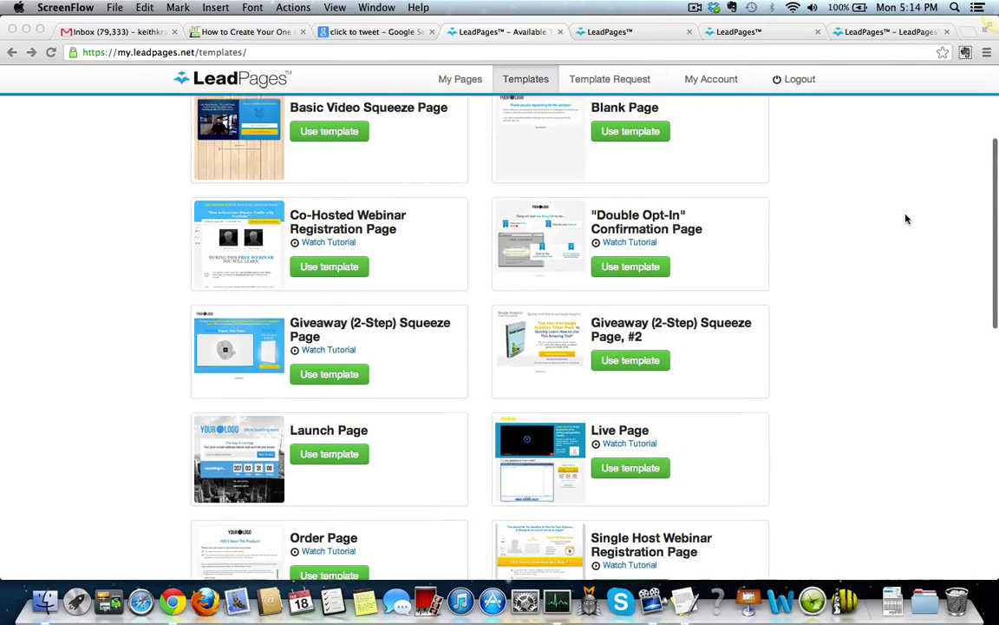
scroll(906, 220, "down", 2)
scroll(905, 219, "down", 4)
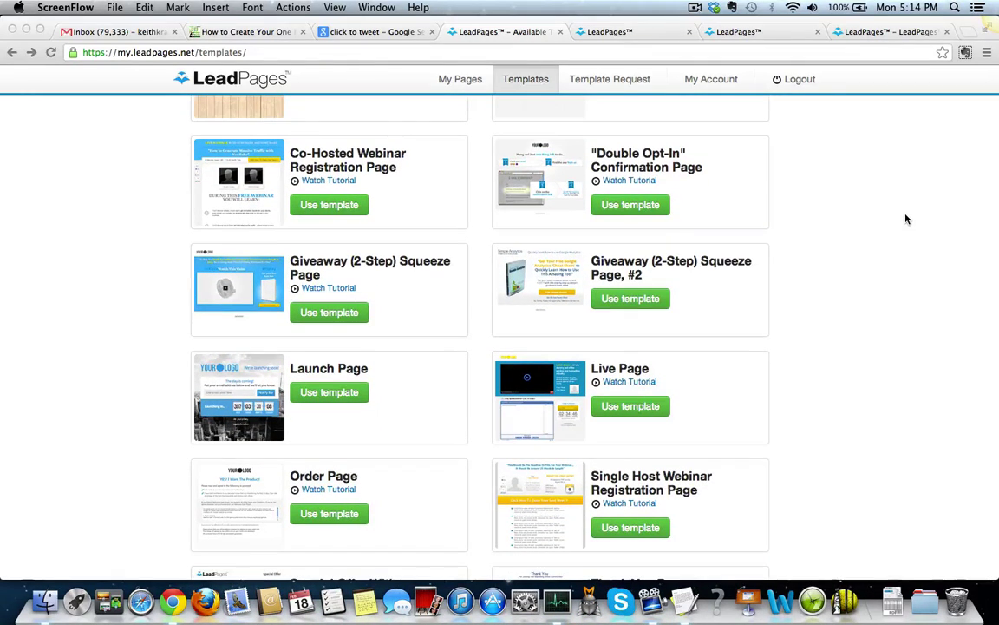
scroll(906, 220, "up", 3)
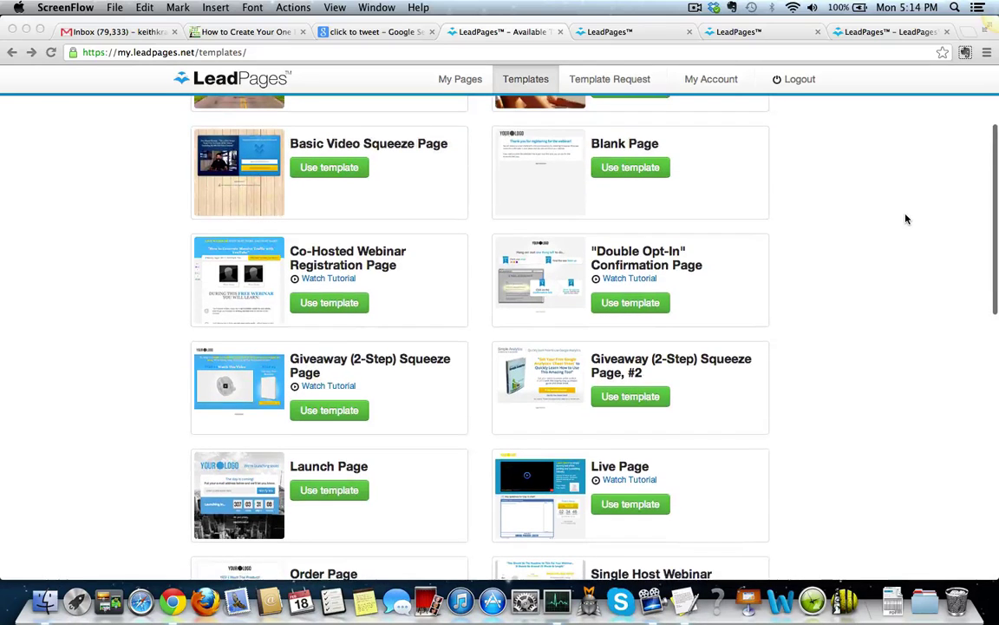
scroll(905, 220, "up", 3)
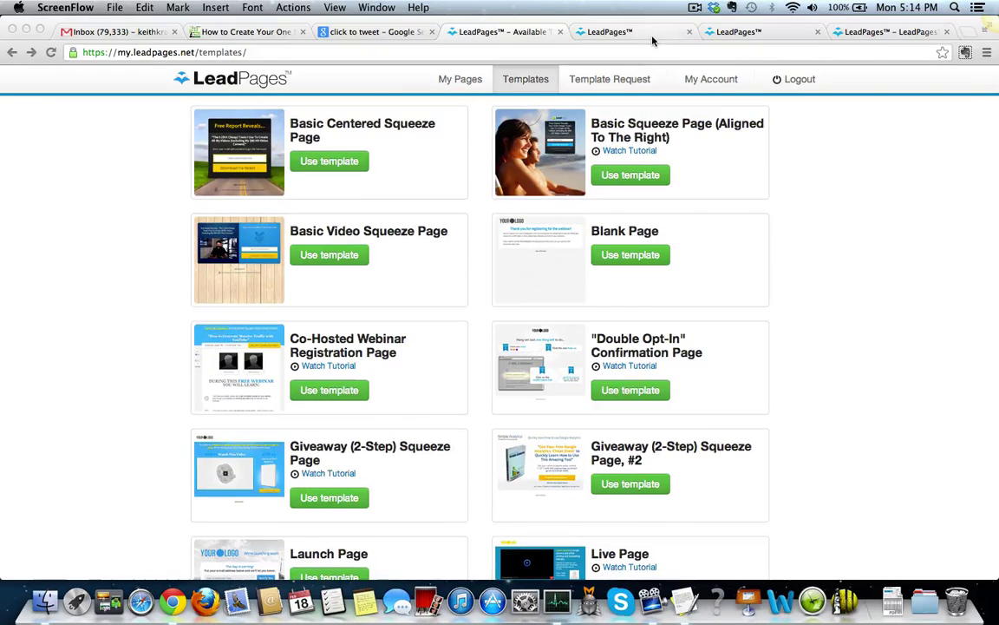
In the FB webinar editor, inspect the main headline text and close it unchanged.
left_click(586, 31)
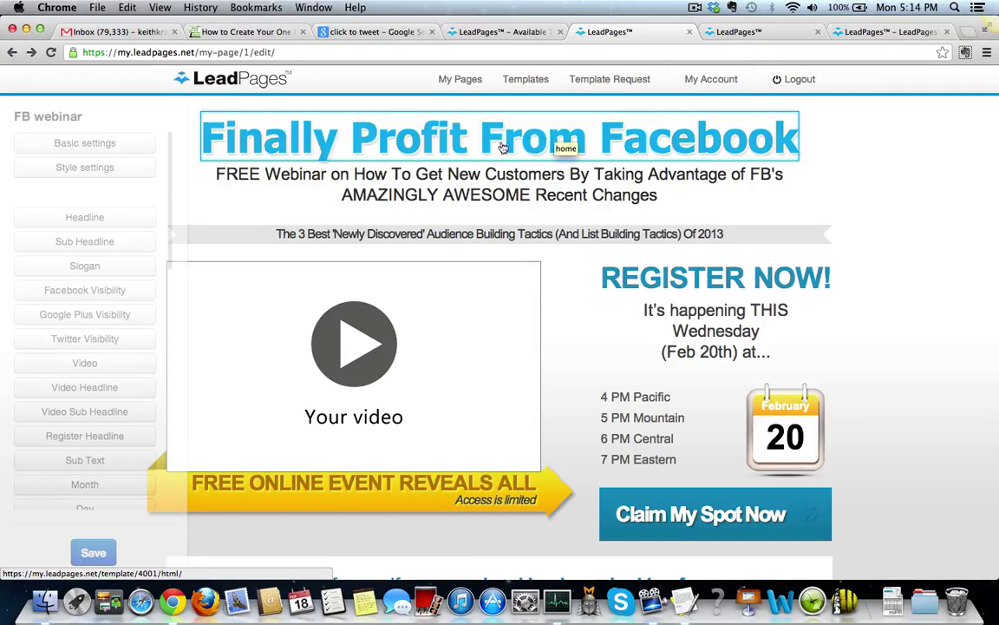
left_click(471, 140)
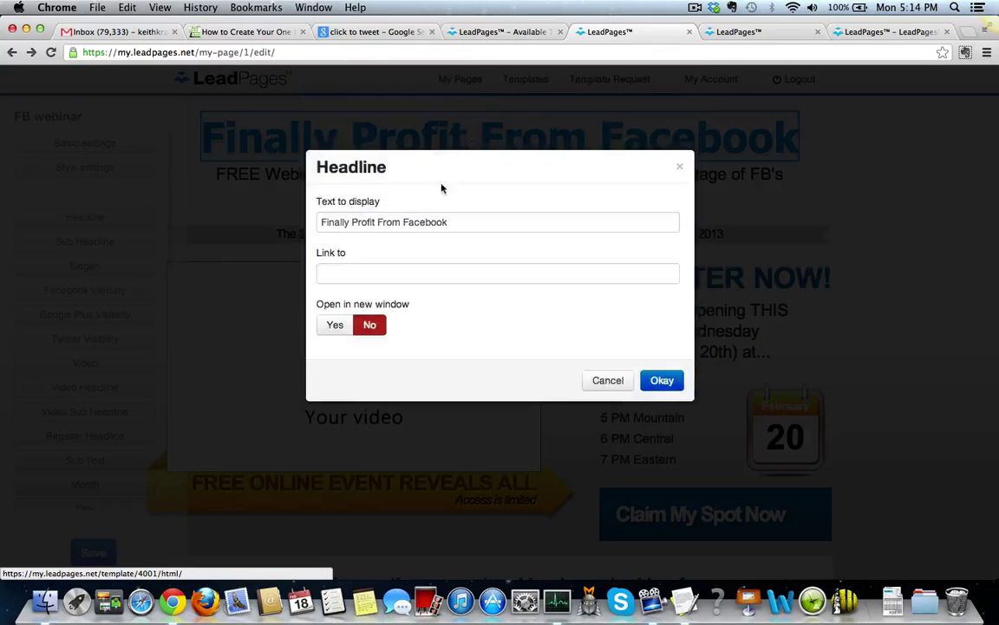
left_click(401, 224)
key("super+a")
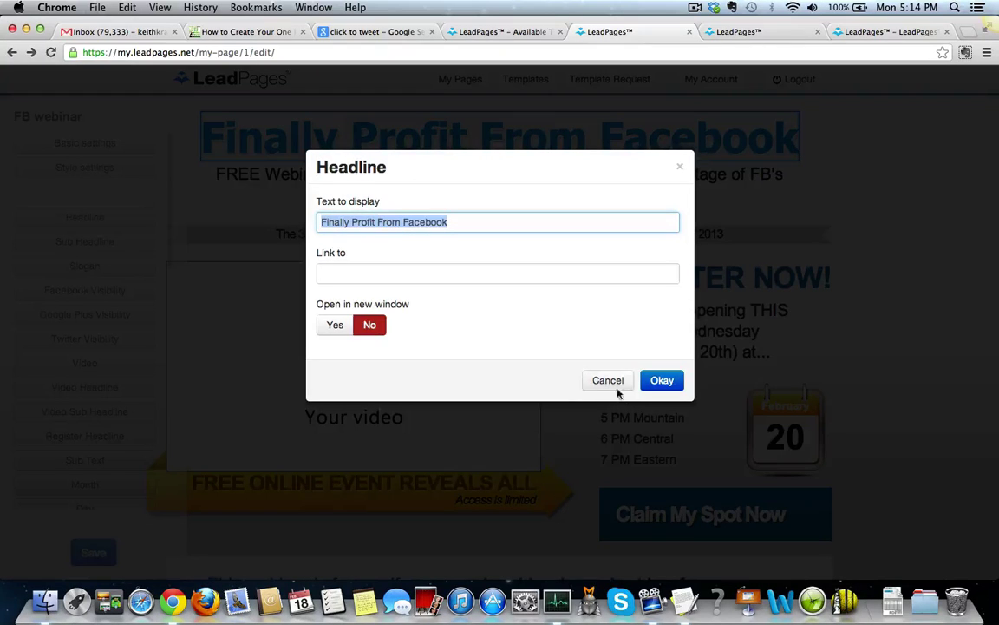
left_click(610, 386)
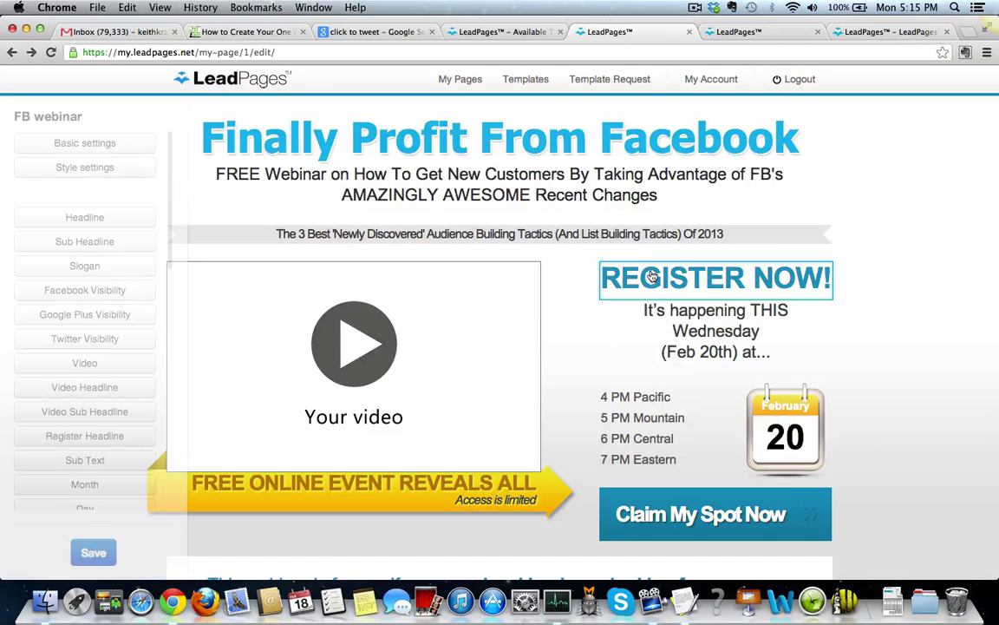
Change the register headline to 'REGISTER NOW!!!!', then revert it to 'REGISTER NOW!'.
left_click(652, 276)
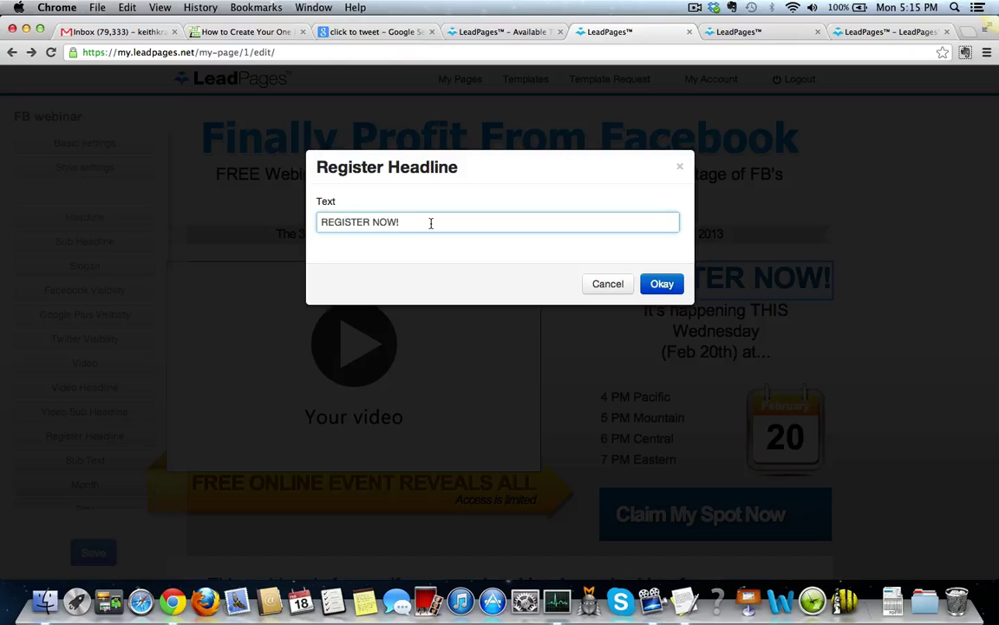
left_click(661, 284)
left_click(741, 290)
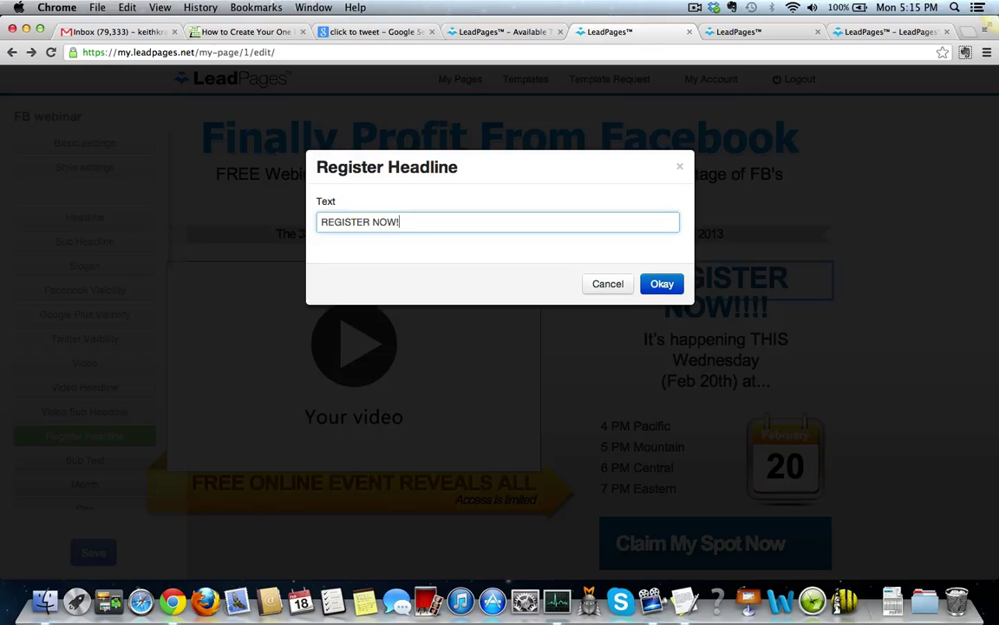
left_click(681, 287)
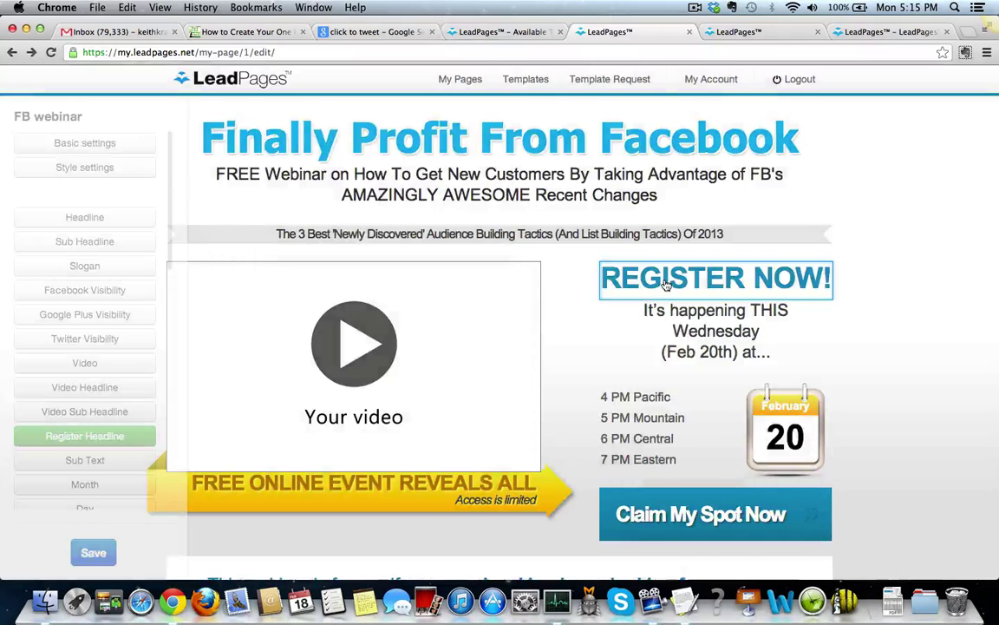
Review the video embed code, keep it unchanged, and save the FB webinar page.
left_click(340, 312)
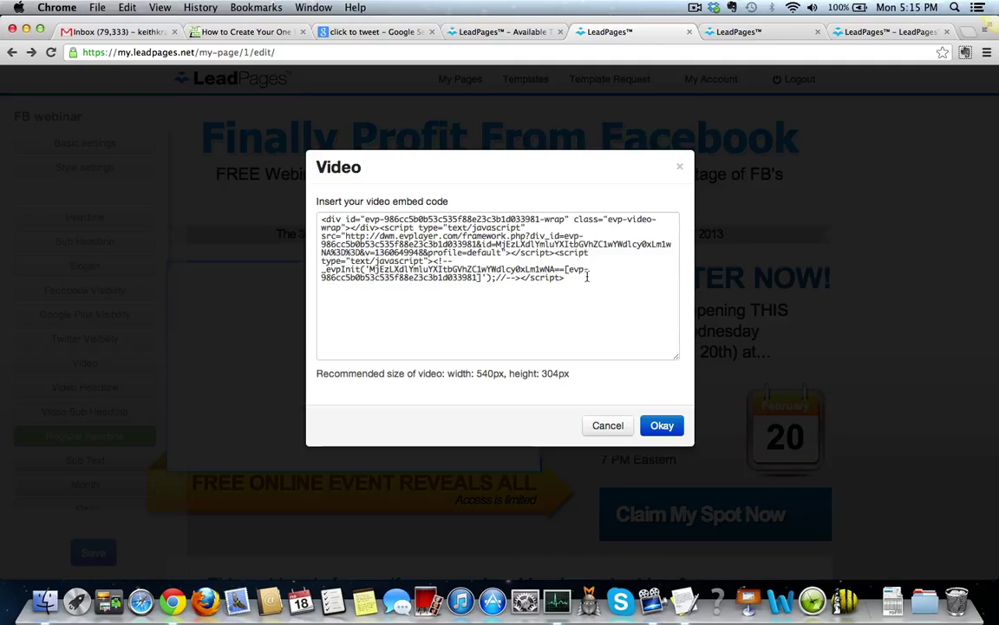
left_click_drag(566, 279, 330, 220)
left_click(525, 286)
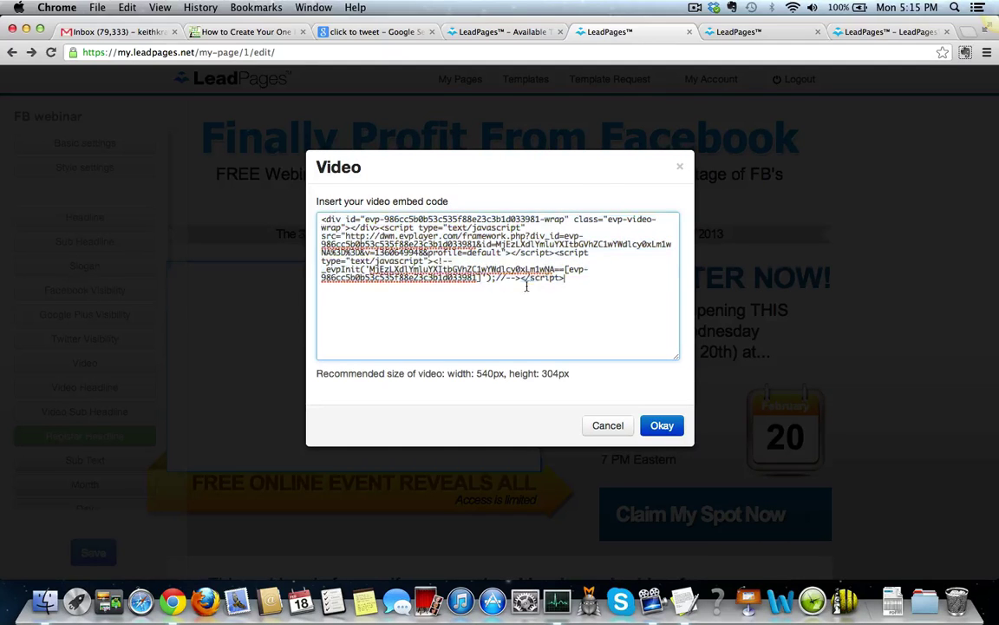
left_click(662, 429)
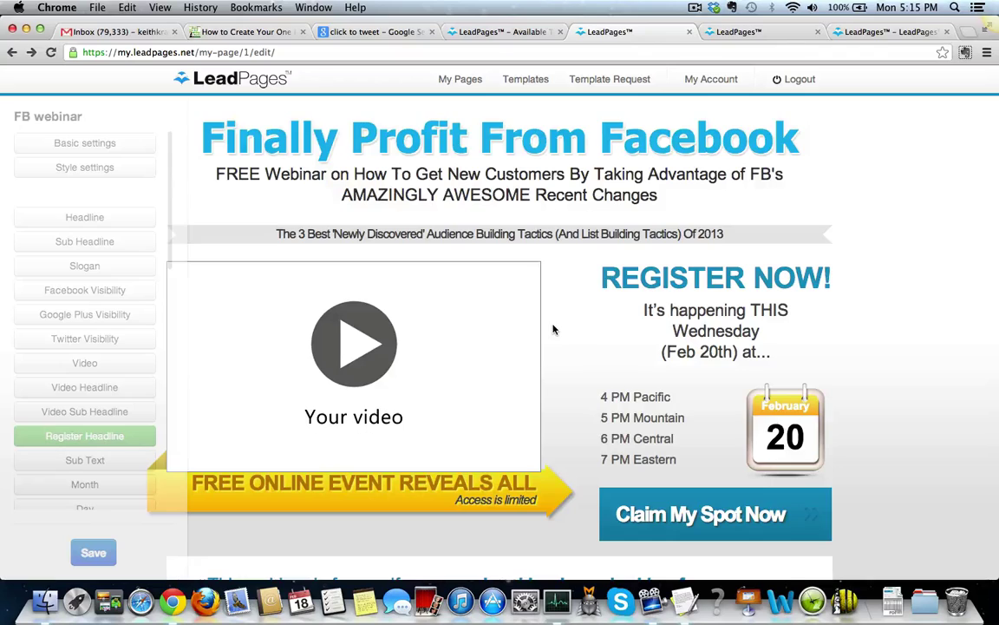
scroll(553, 329, "down", 5)
scroll(553, 329, "up", 5)
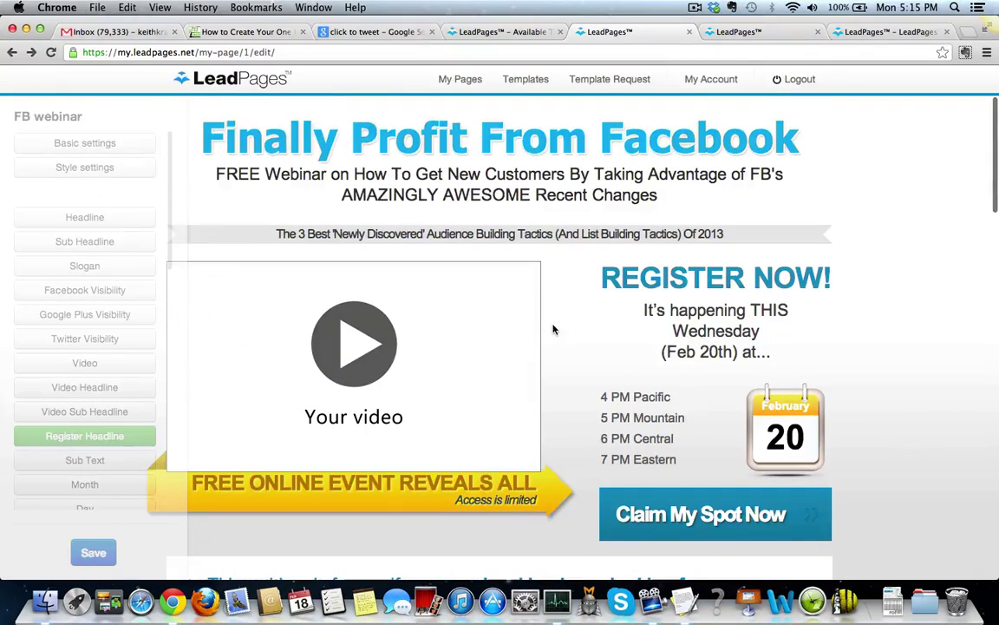
left_click(93, 553)
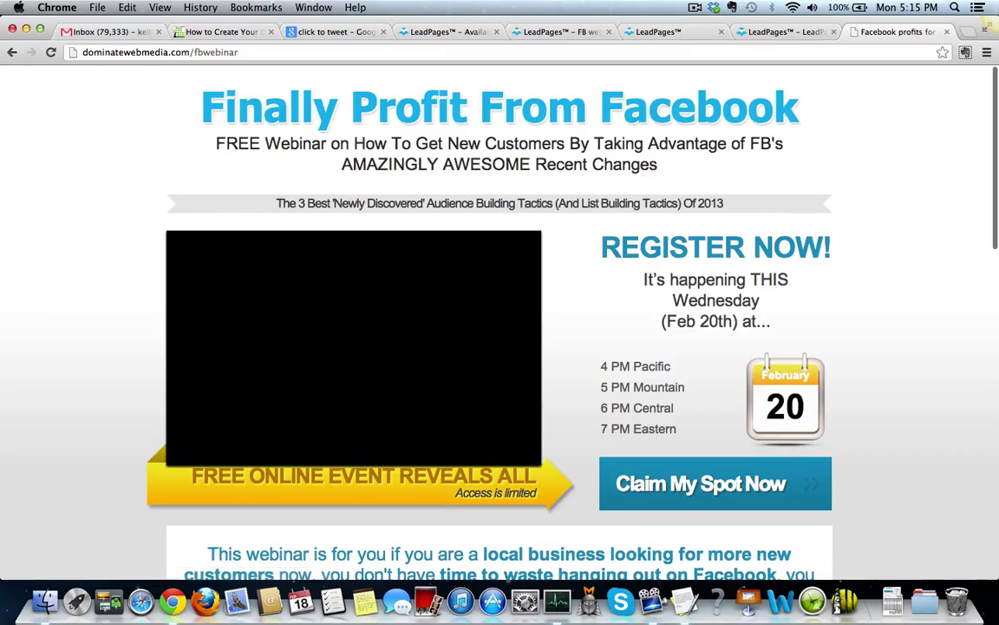
Play the live page's webinar video, then pause it at 00:02.
scroll(825, 190, "down", 3)
scroll(825, 190, "up", 3)
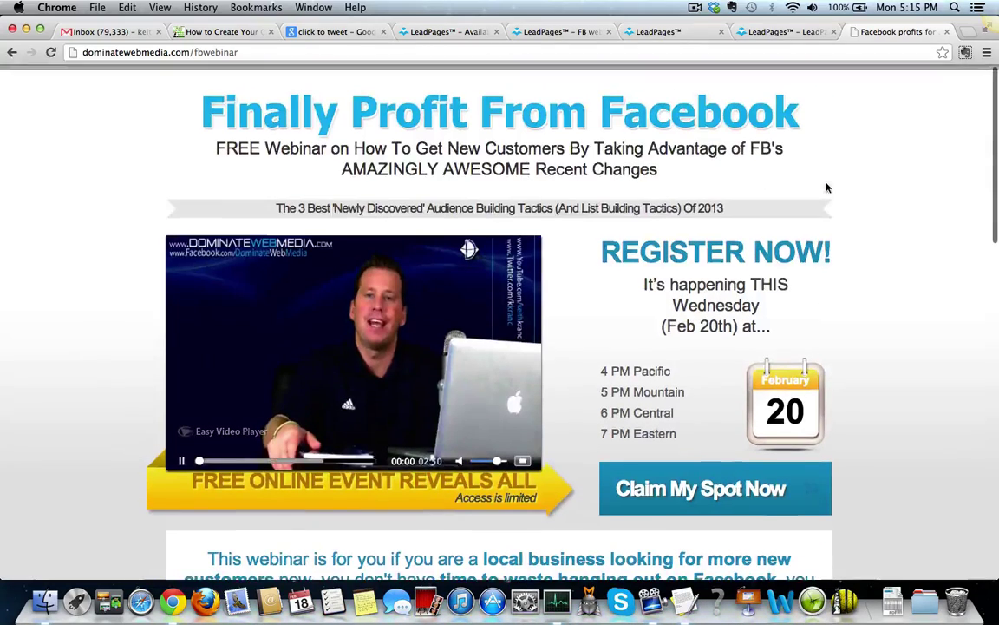
left_click(475, 280)
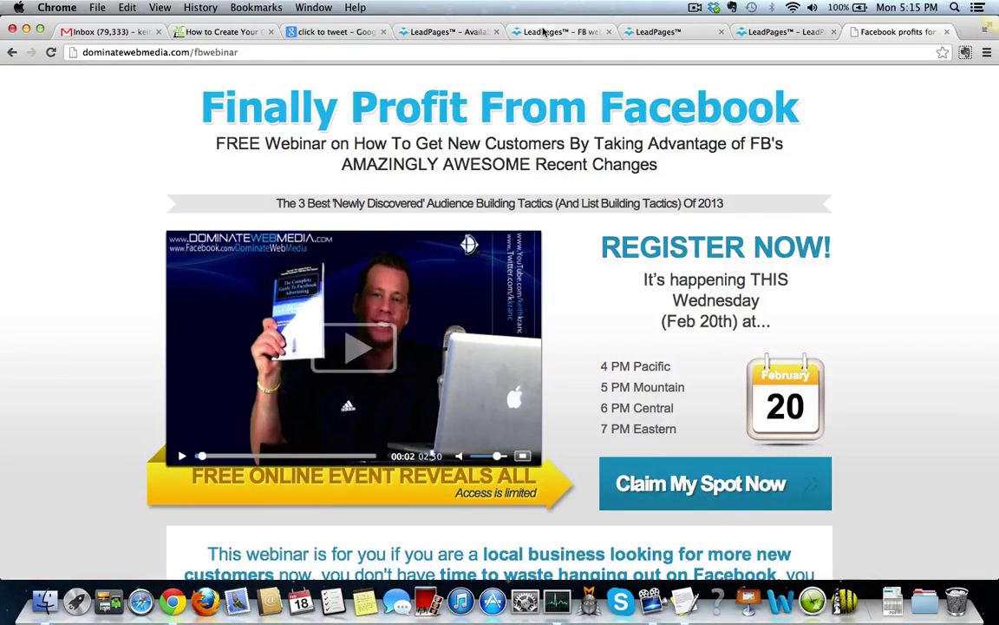
Check the FB webinar publish options, then move to the FB Checklist Free download page editor.
left_click(545, 32)
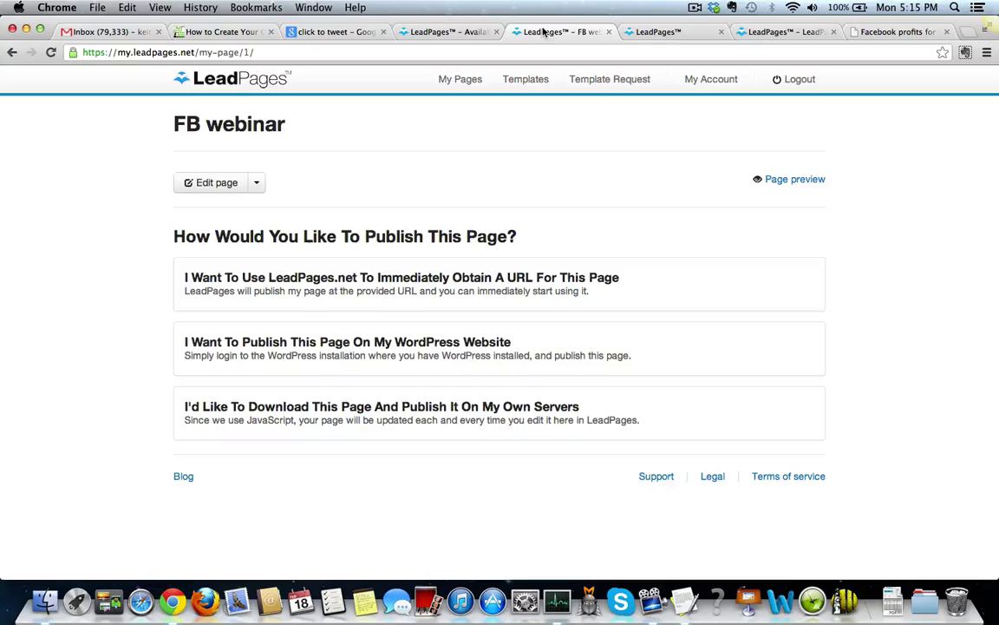
left_click(647, 33)
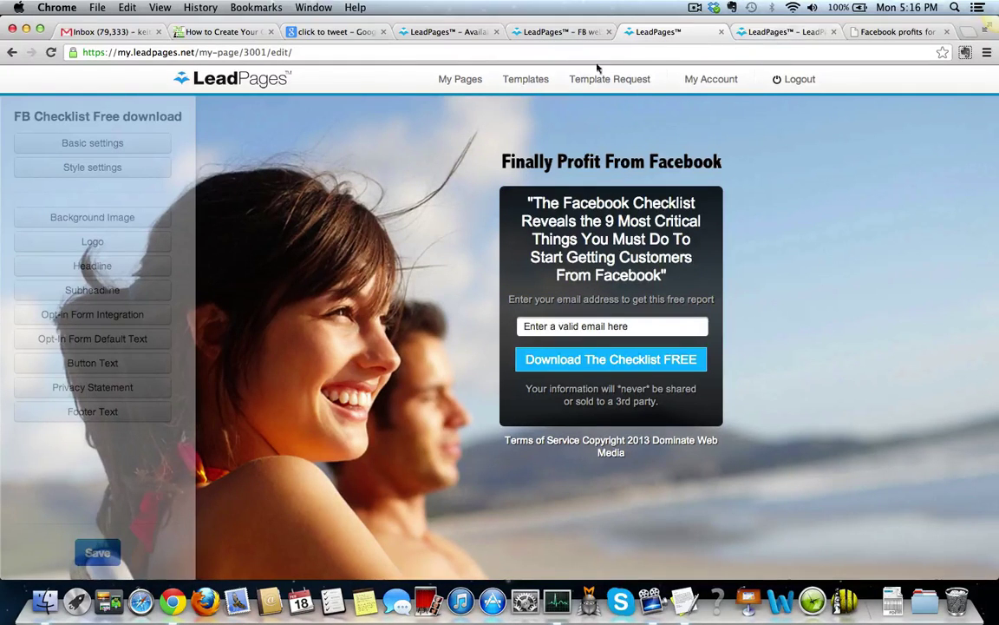
Browse the templates list and open the Giveaway (2-Step) Squeeze Page template.
left_click(525, 85)
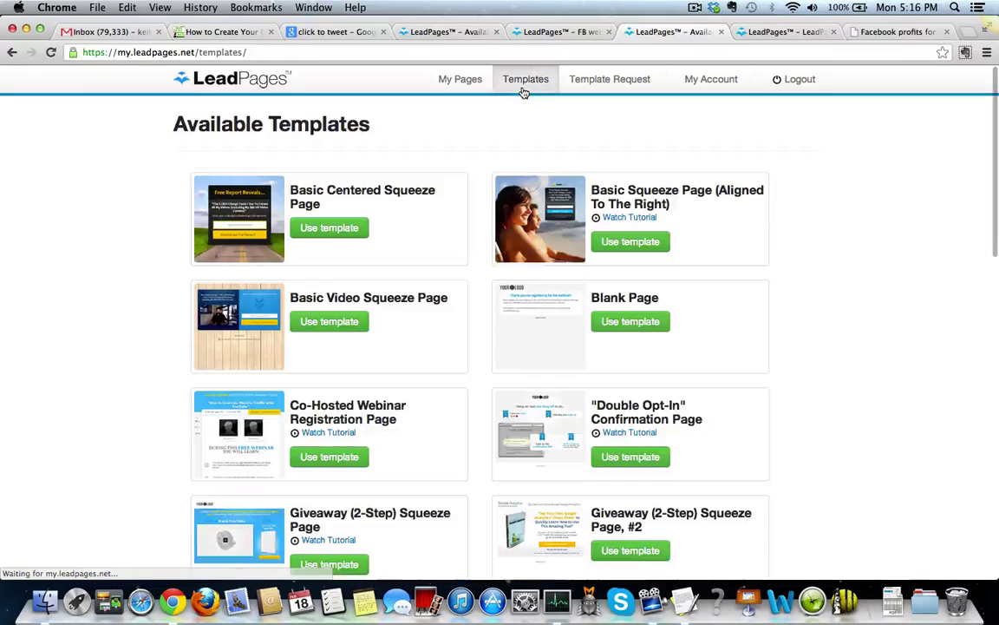
scroll(449, 141, "down", 2)
scroll(450, 141, "up", 1)
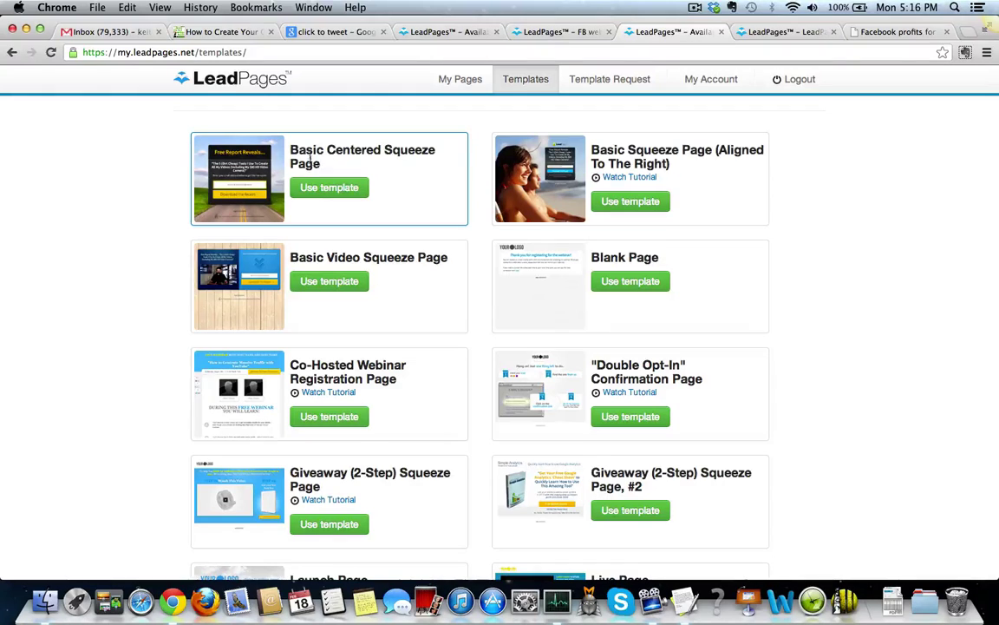
scroll(317, 191, "down", 5)
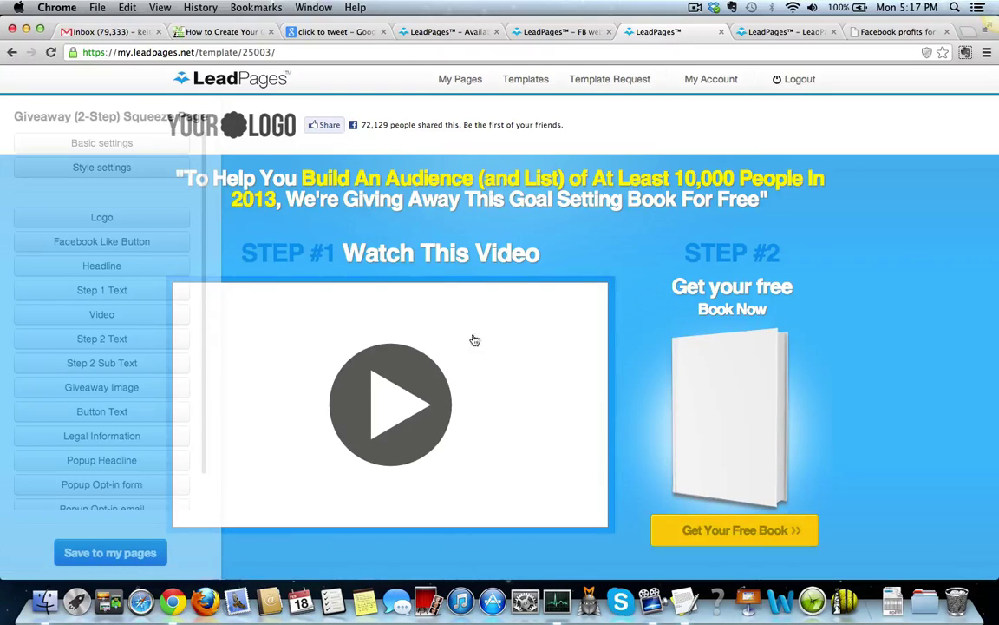
Scroll through the Giveaway template preview, then return to Available Templates.
scroll(429, 269, "down", 3)
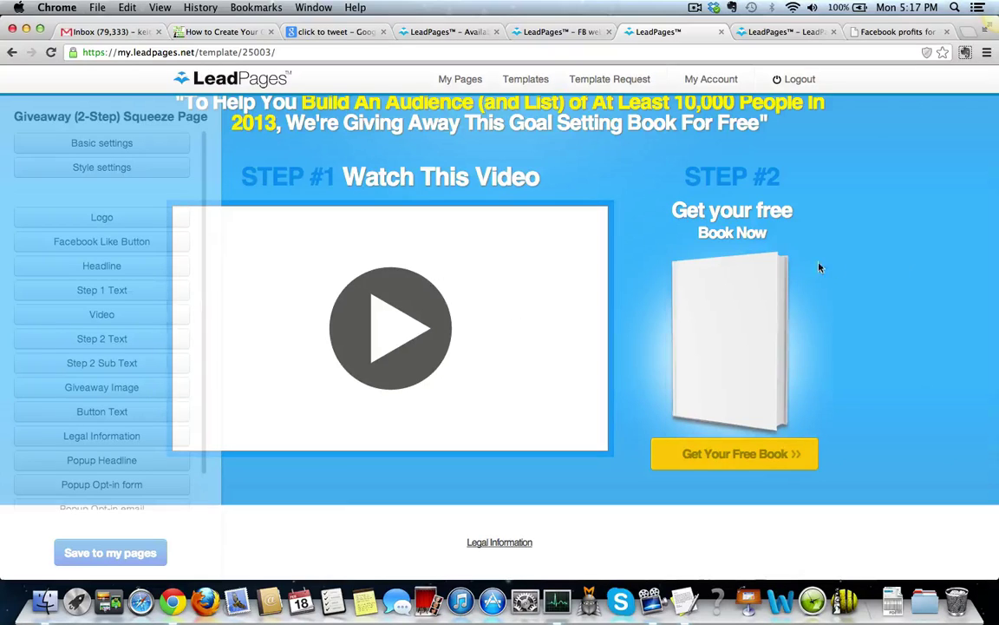
scroll(825, 231, "up", 3)
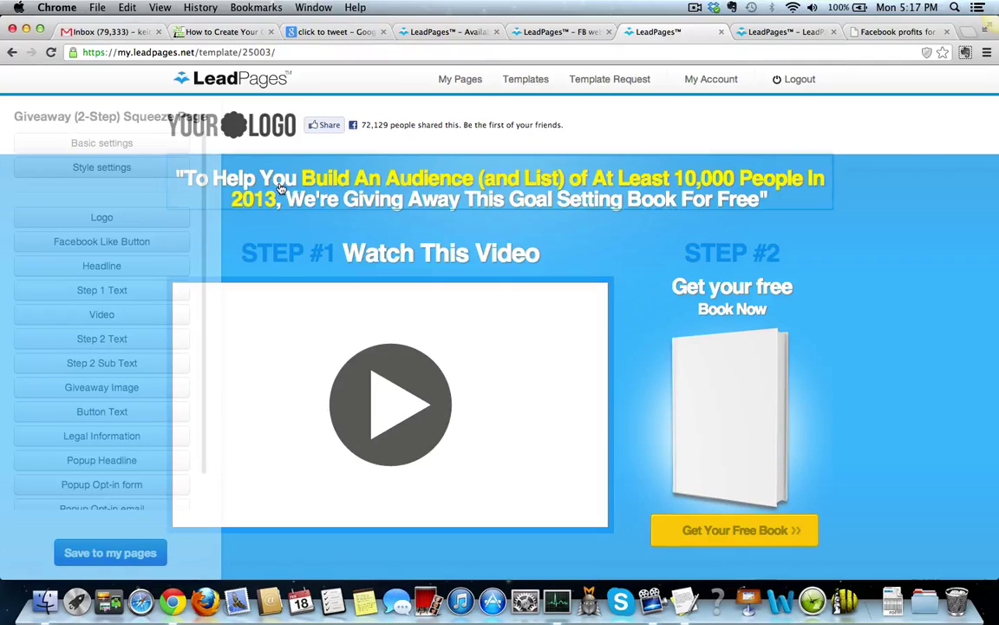
left_click(524, 80)
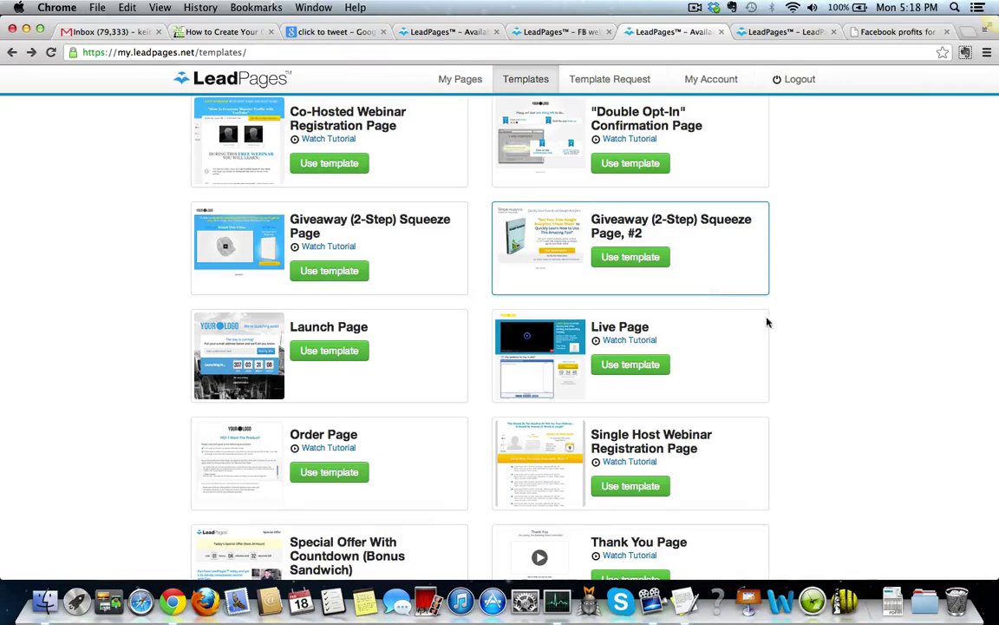
Open the Giveaway (2-Step) Squeeze Page, #2 Google Analytics cheat sheet template.
left_click(649, 259)
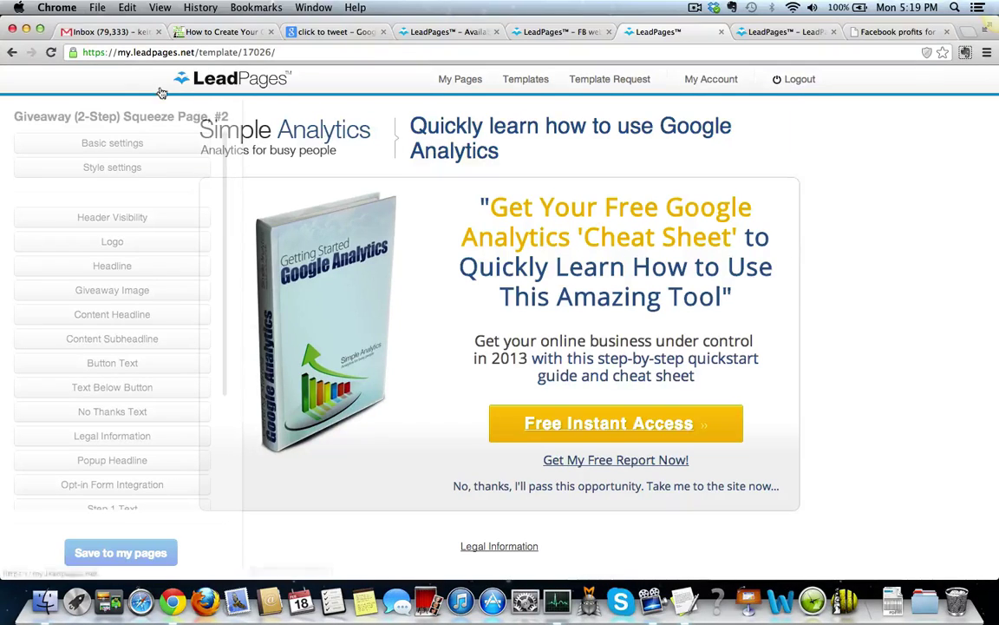
left_click(527, 79)
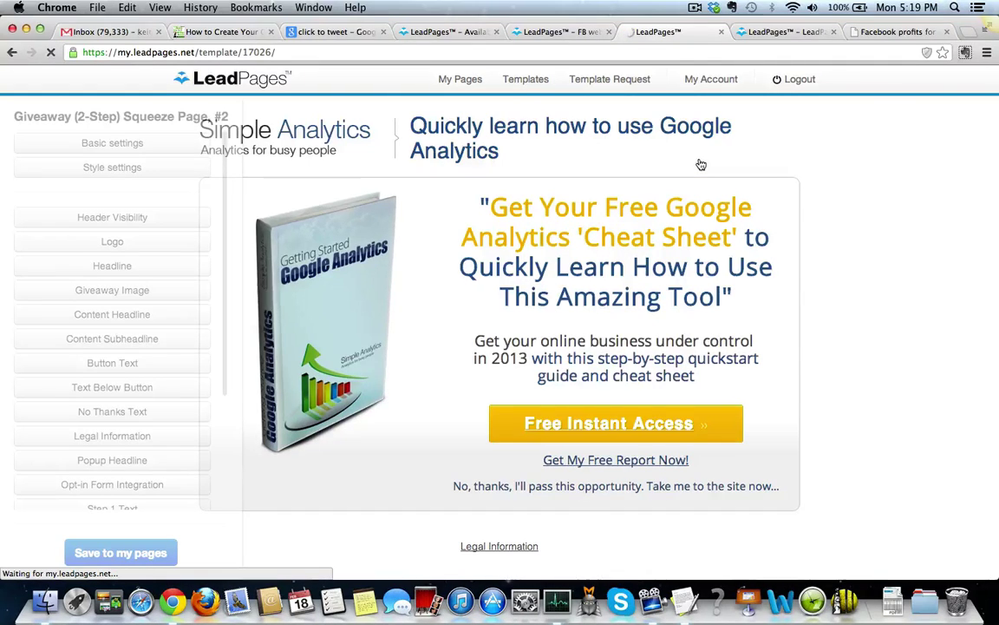
From the bottom of the templates list, open the Video Squeeze Page template.
left_click(525, 79)
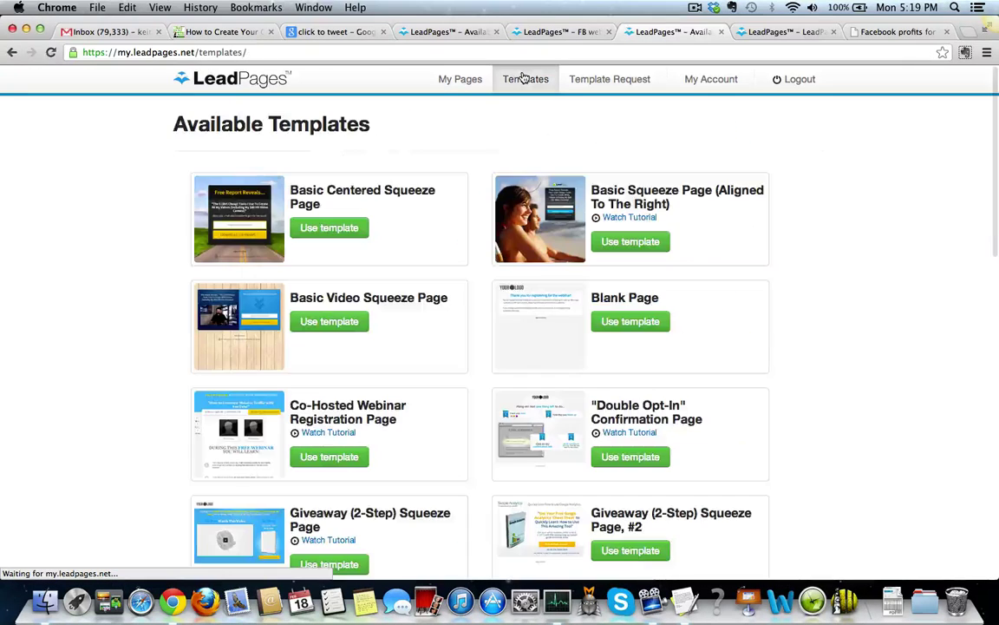
scroll(790, 335, "down", 3)
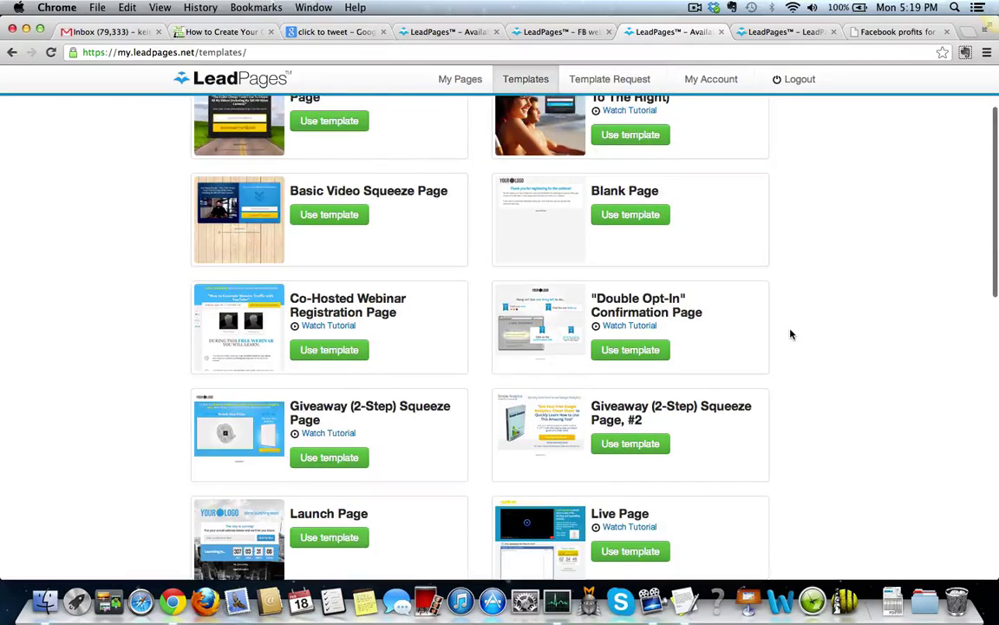
scroll(791, 335, "down", 2)
scroll(791, 335, "down", 1)
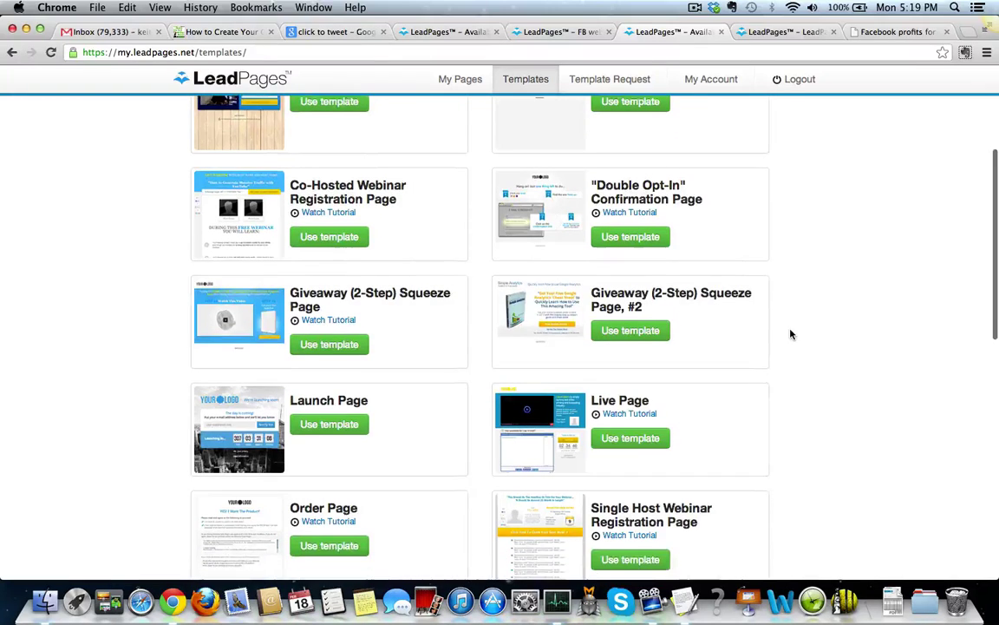
scroll(790, 334, "down", 3)
scroll(791, 335, "down", 7)
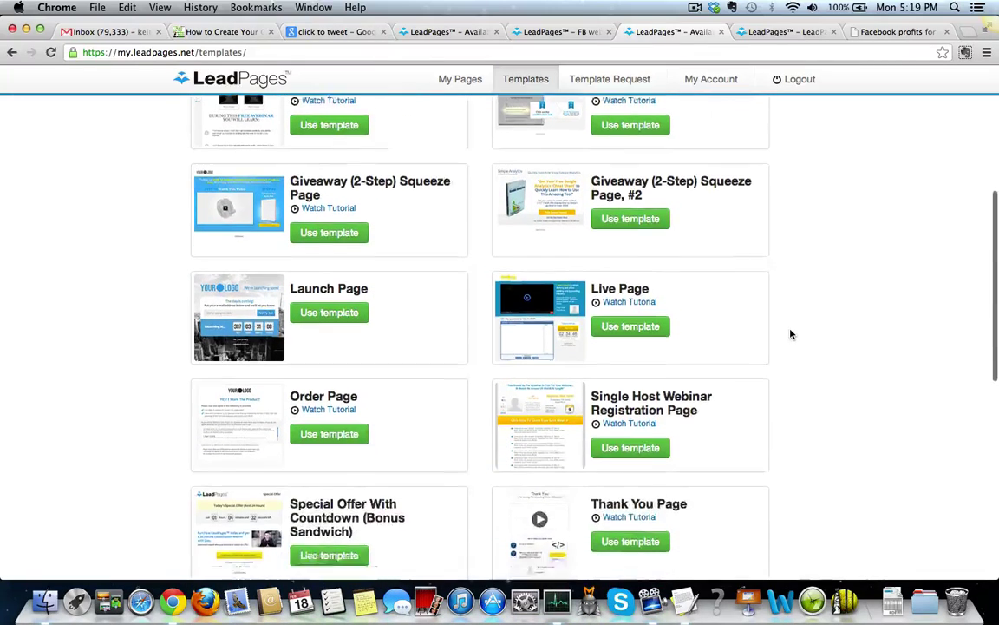
scroll(790, 335, "down", 9)
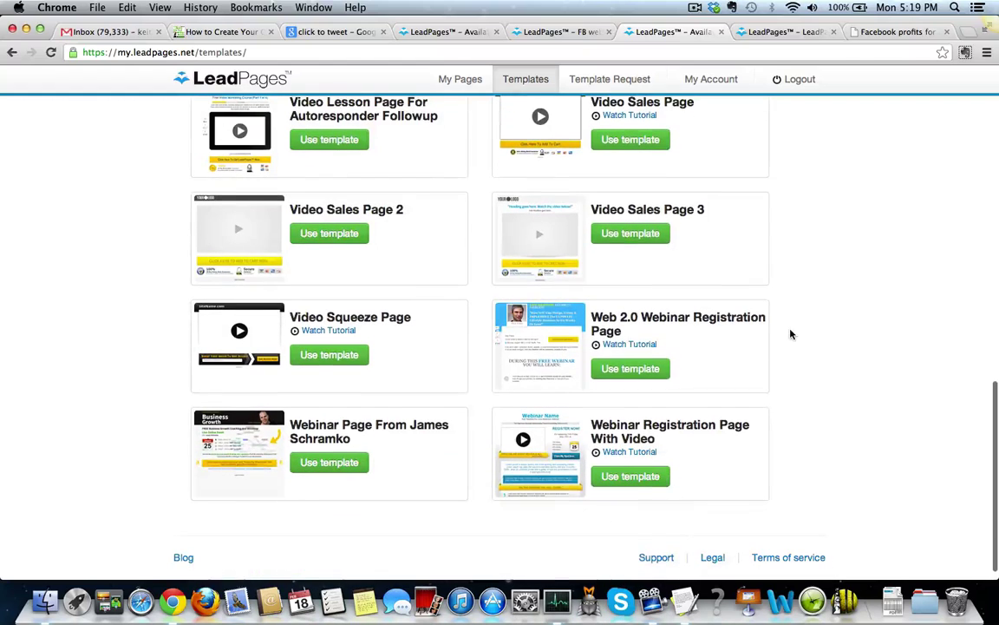
left_click(341, 356)
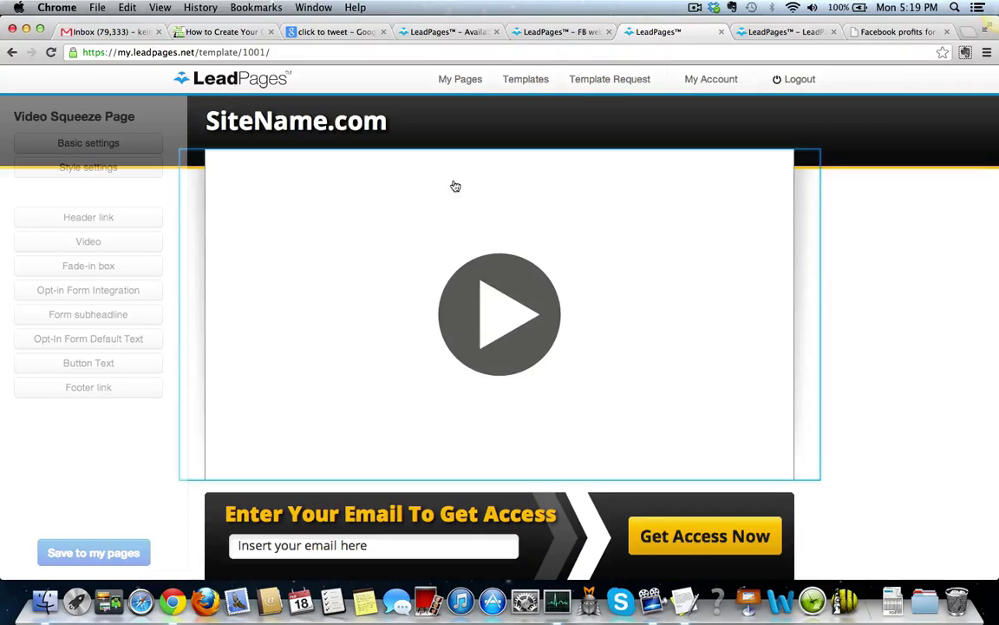
Leave the Video Squeeze Page editor and scroll the Available Templates list back to the top.
left_click(525, 85)
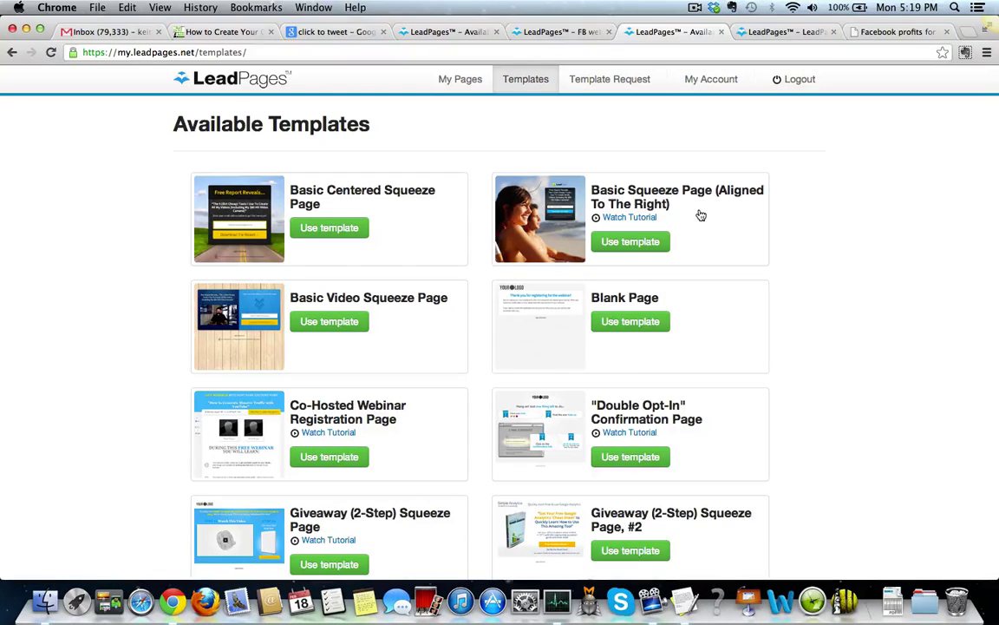
scroll(701, 215, "down", 1)
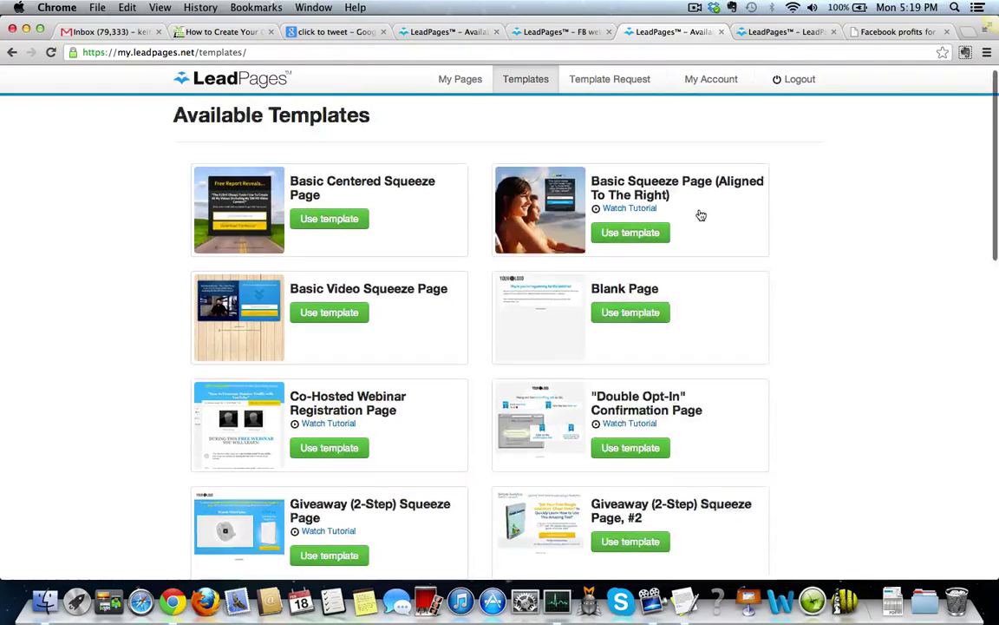
scroll(701, 215, "down", 3)
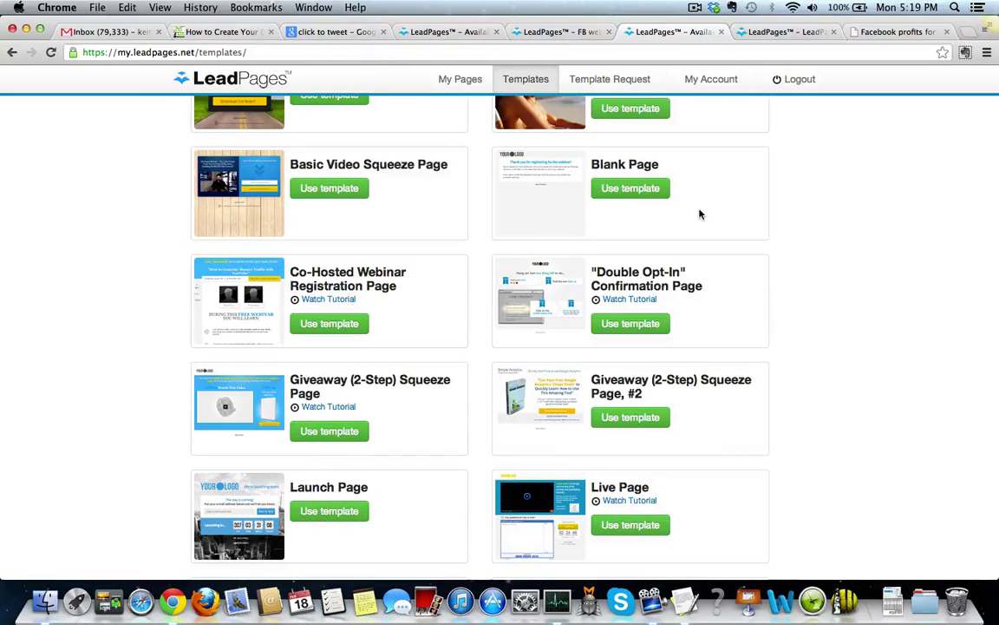
scroll(701, 215, "up", 3)
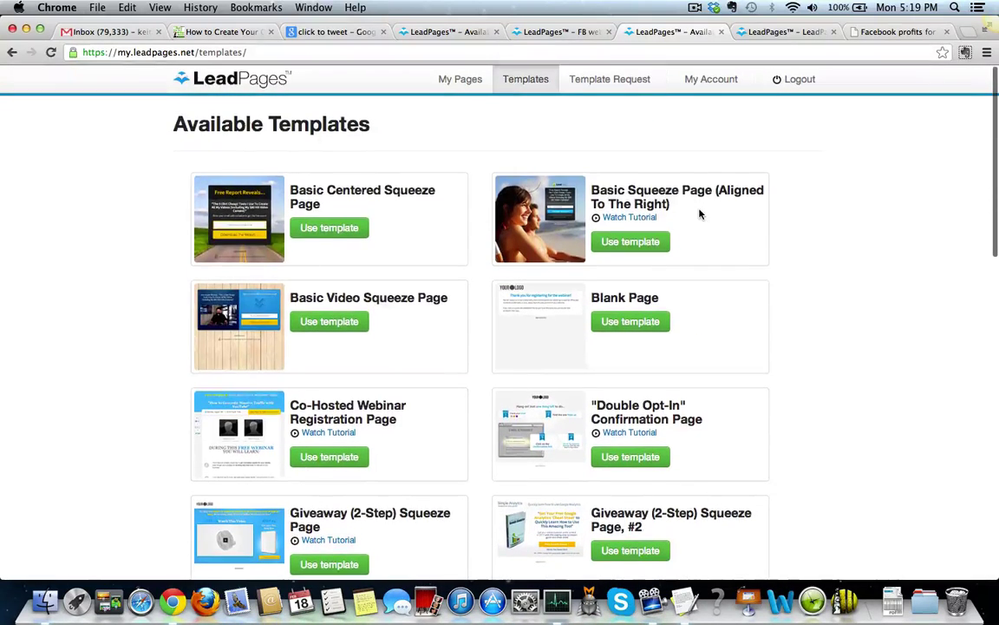
scroll(701, 216, "down", 10)
scroll(701, 215, "up", 10)
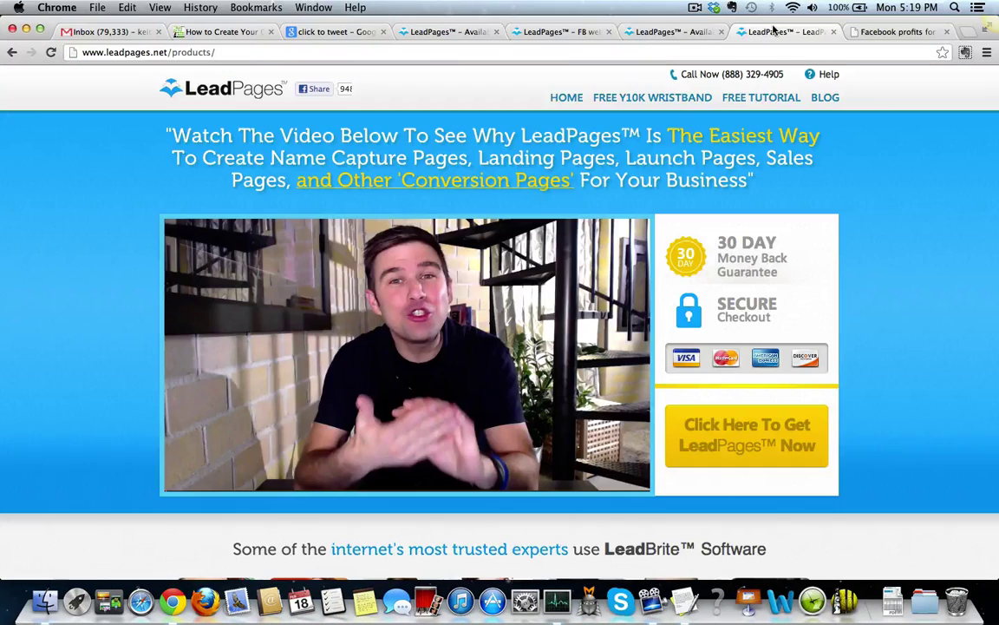
left_click(755, 31)
left_click(659, 32)
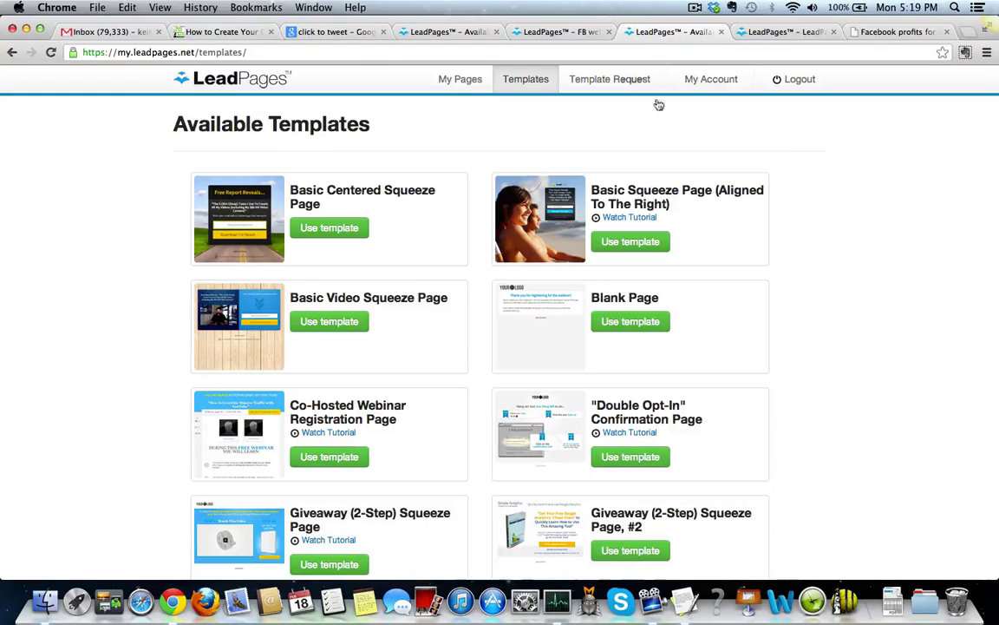
scroll(656, 125, "down", 5)
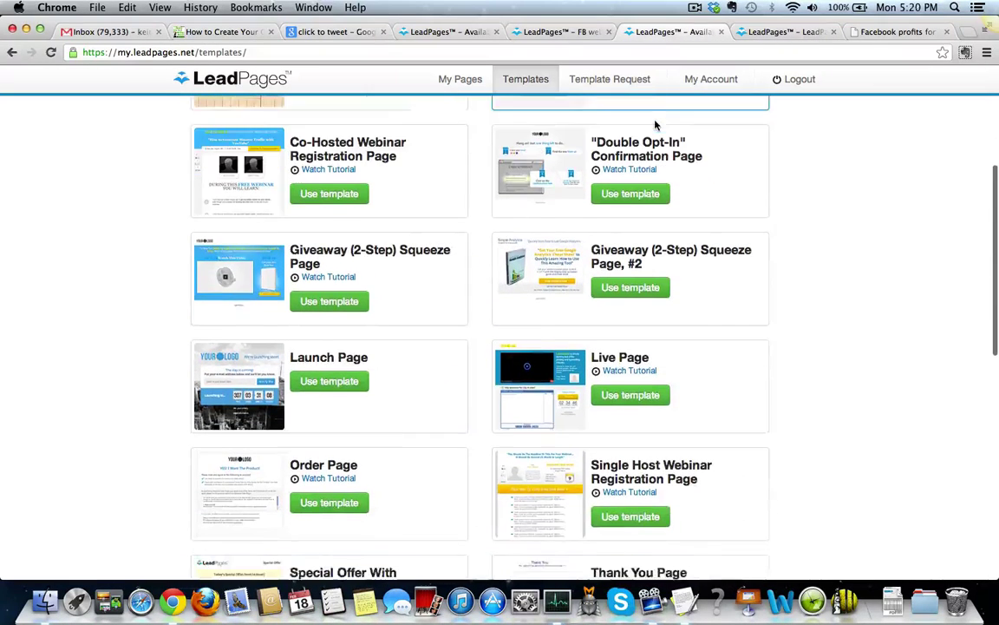
scroll(656, 125, "down", 1)
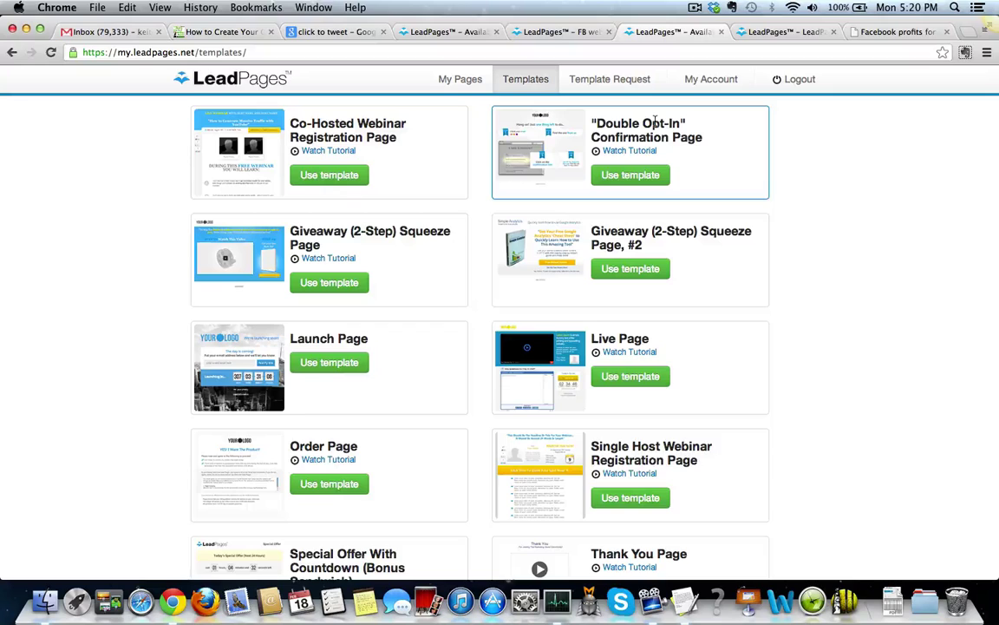